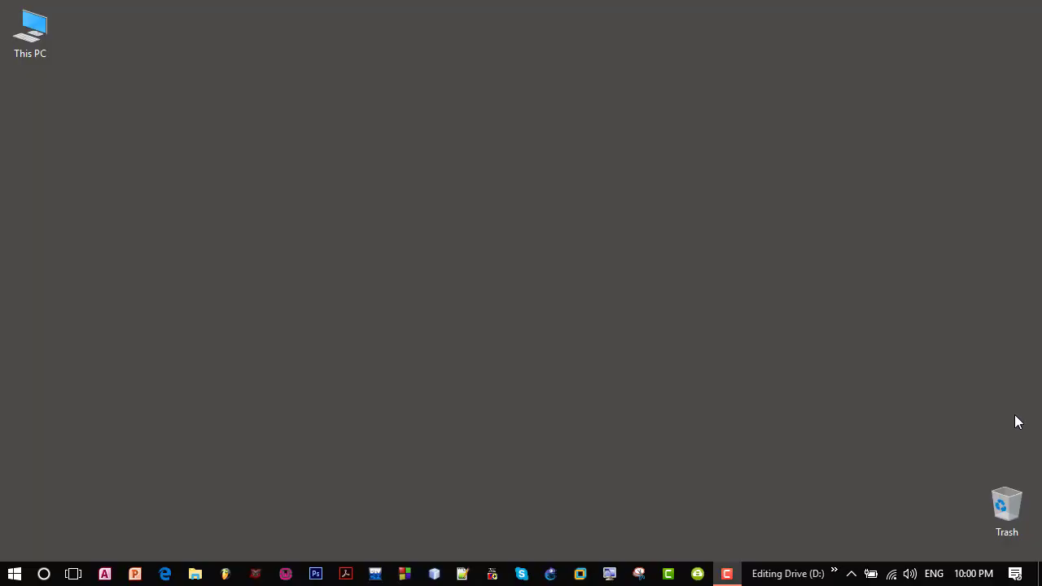
Open This PC, select the (H:) USB drive, then minimize the window.
{"action": "double_click", "coordinate": [51, 29]}
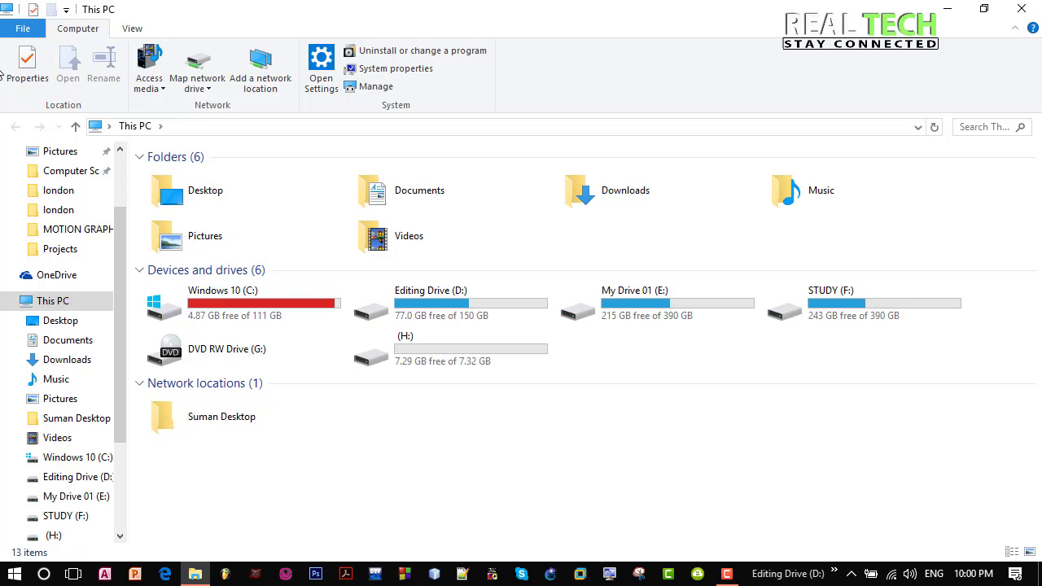
{"action": "left_click", "coordinate": [388, 343]}
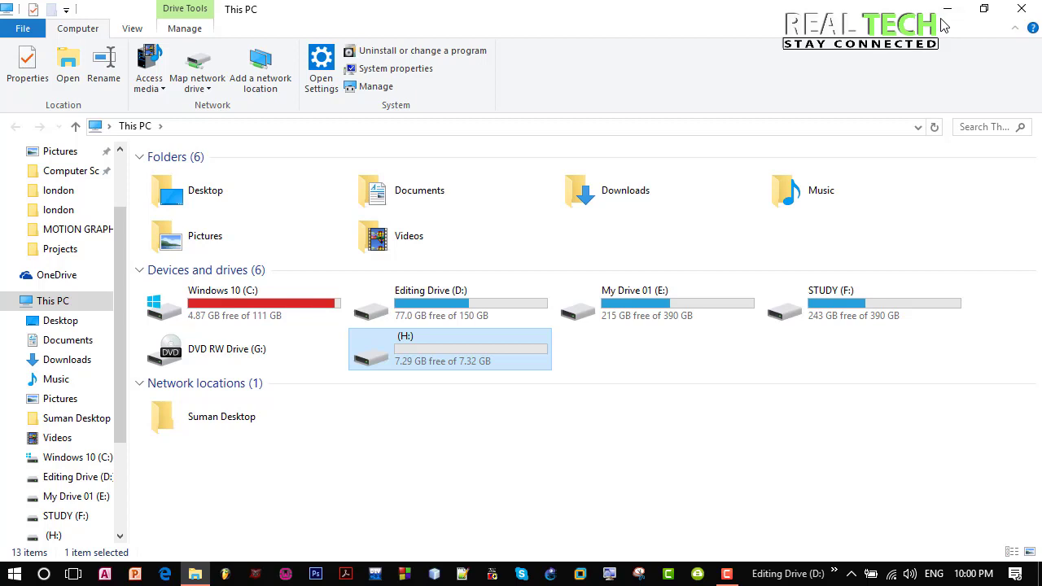
{"action": "key", "text": "Tab"}
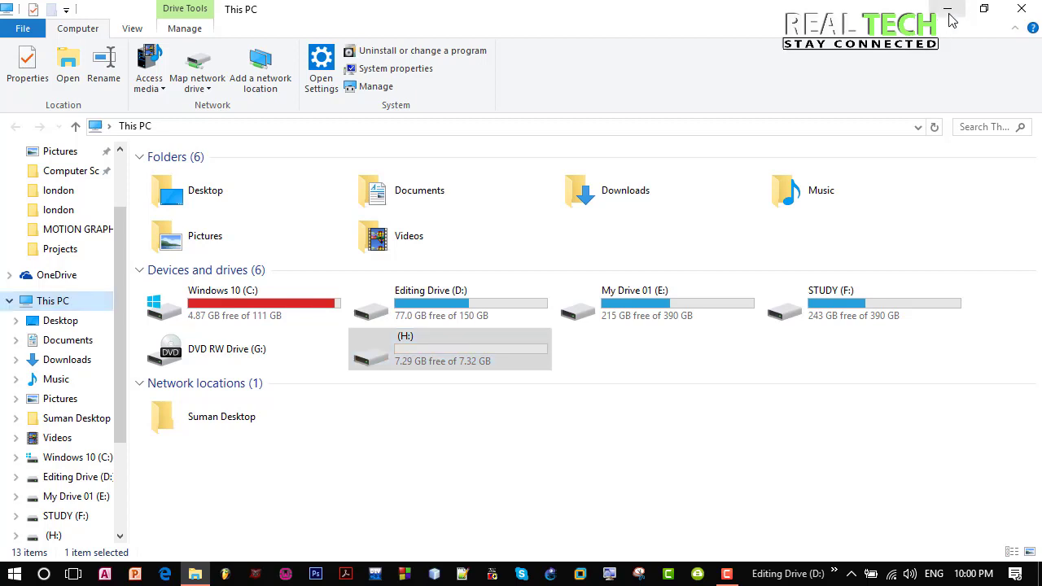
{"action": "left_click", "coordinate": [949, 15]}
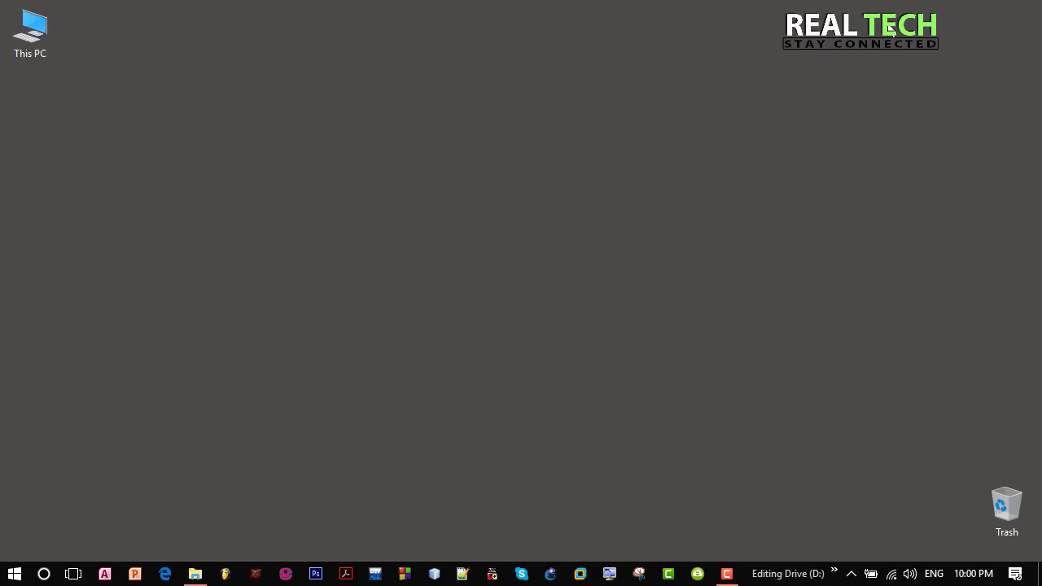
Open Computer Management's Device Manager and expand Universal Serial Bus controllers, collapsing Network adapters.
{"action": "right_click", "coordinate": [33, 29]}
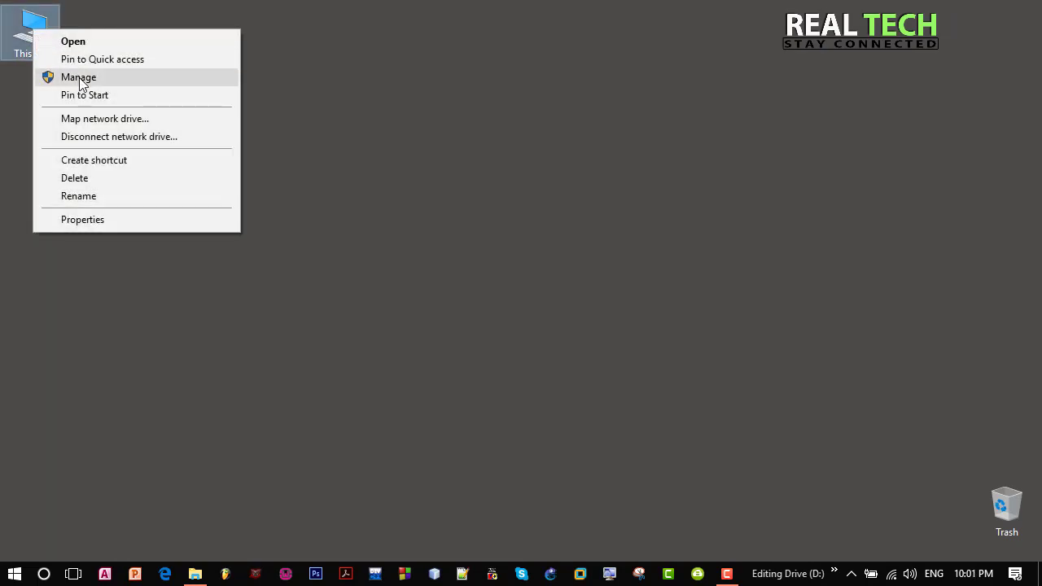
{"action": "left_click", "coordinate": [120, 78]}
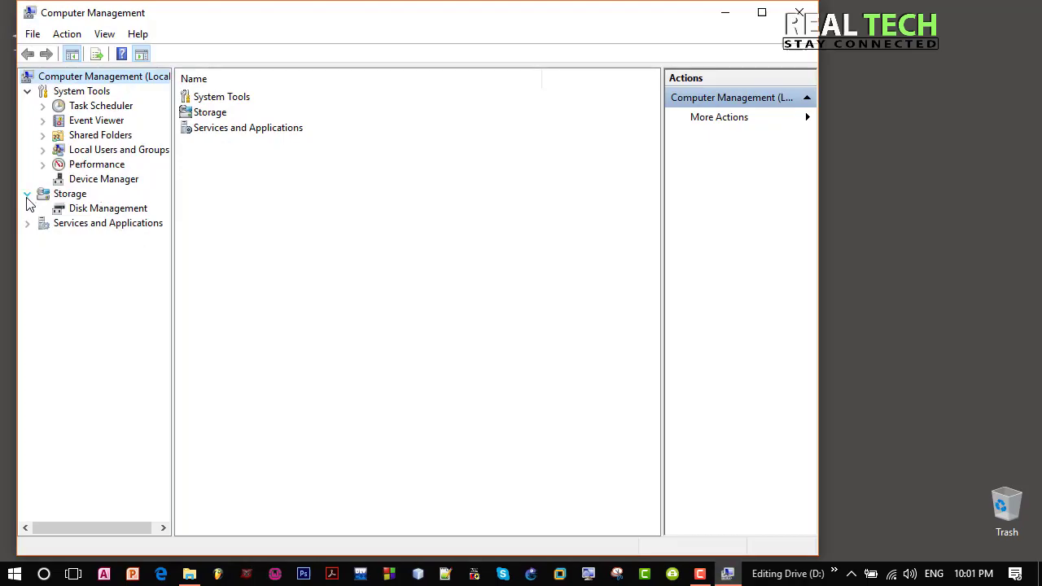
{"action": "left_click", "coordinate": [99, 180]}
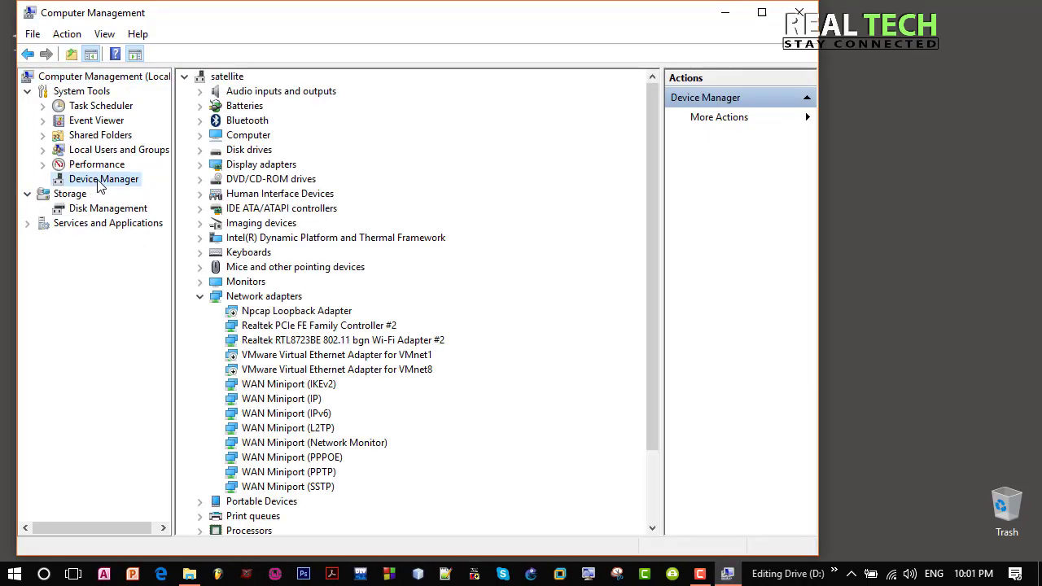
{"action": "left_click", "coordinate": [202, 298]}
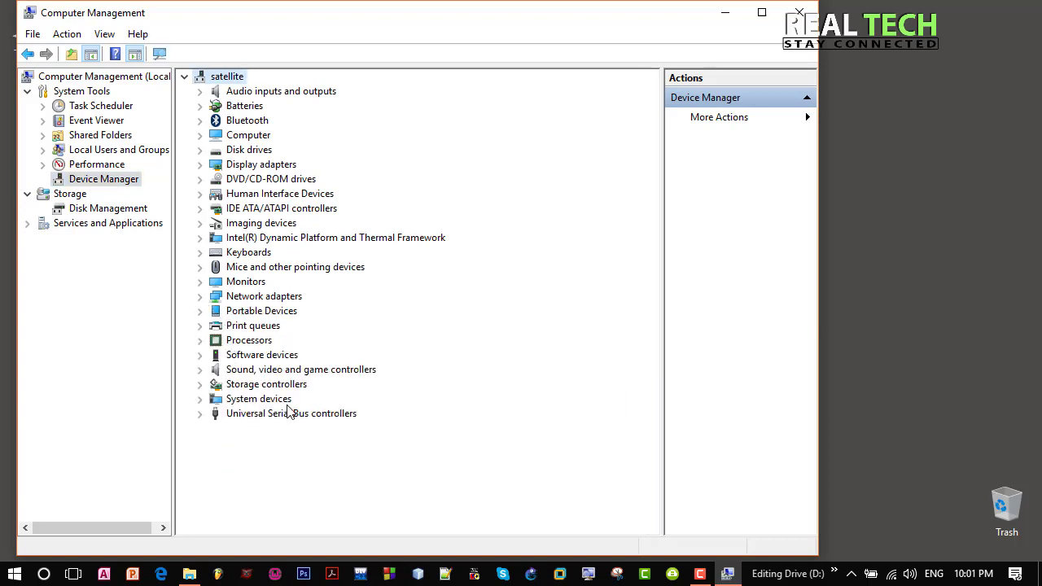
{"action": "left_click", "coordinate": [339, 415]}
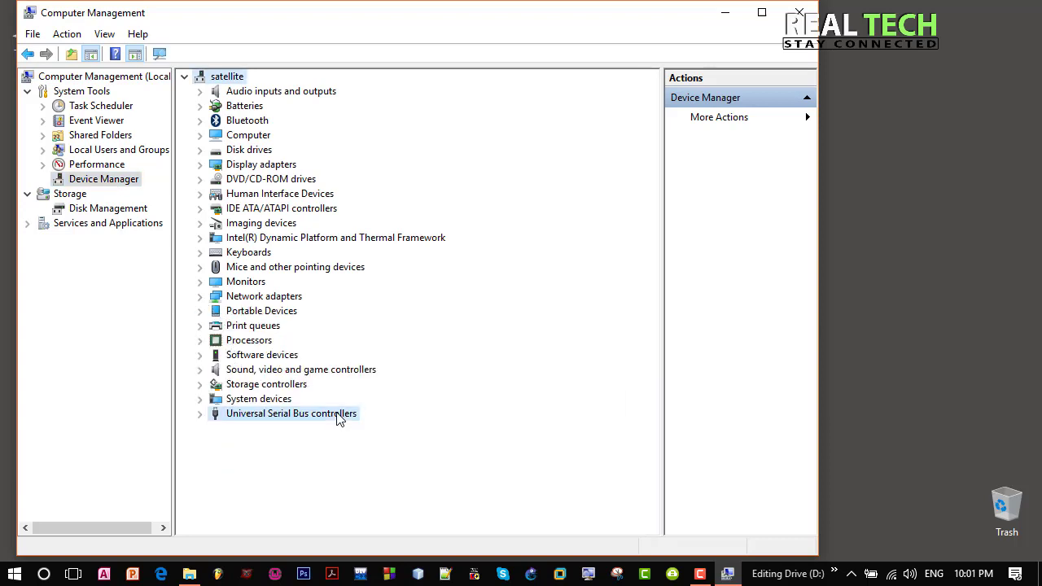
{"action": "left_click", "coordinate": [200, 414]}
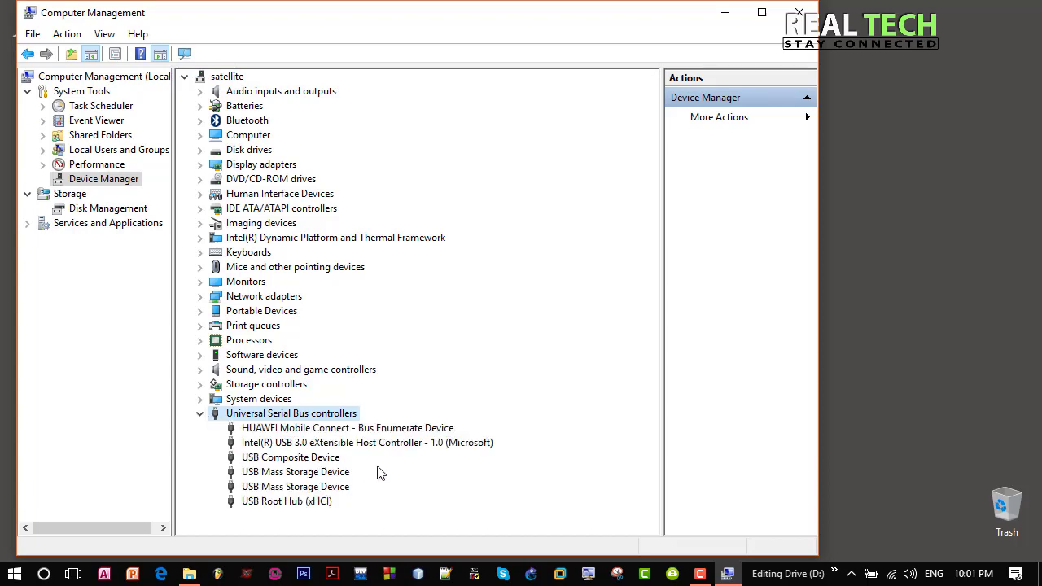
{"action": "left_click", "coordinate": [280, 475]}
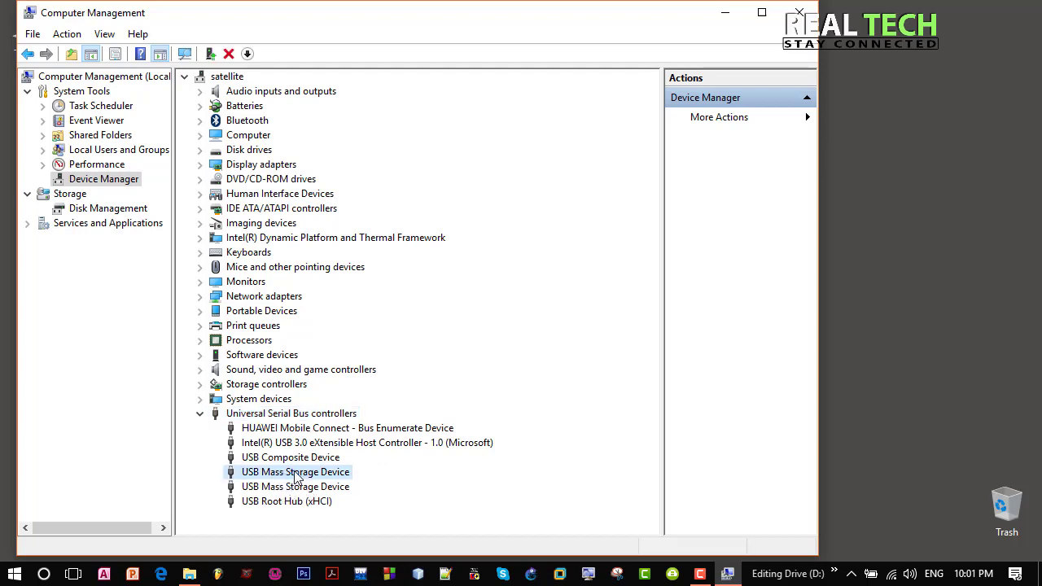
{"action": "left_click", "coordinate": [299, 488]}
{"action": "left_click", "coordinate": [325, 474]}
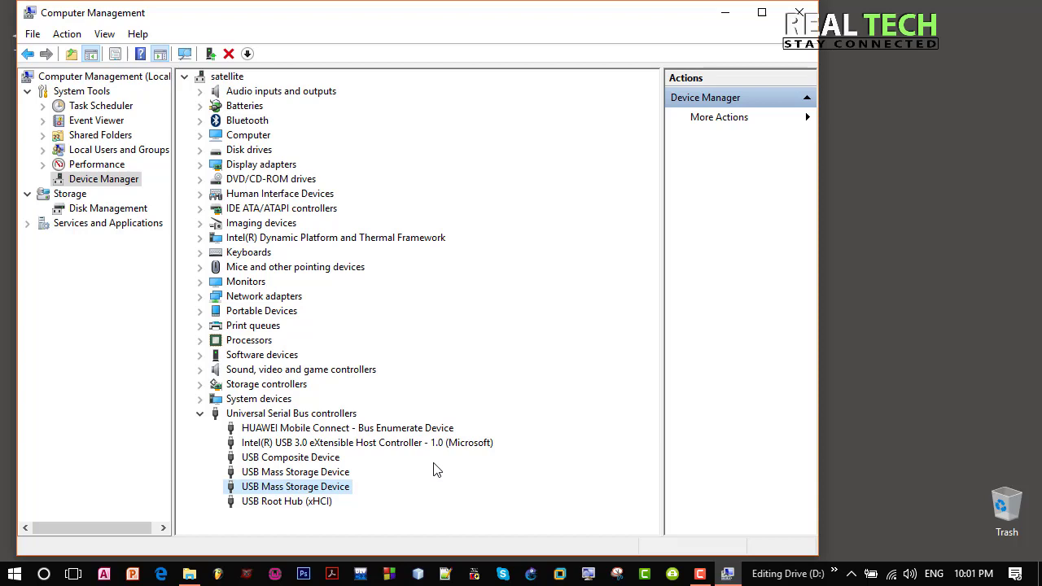
{"action": "left_click", "coordinate": [335, 473]}
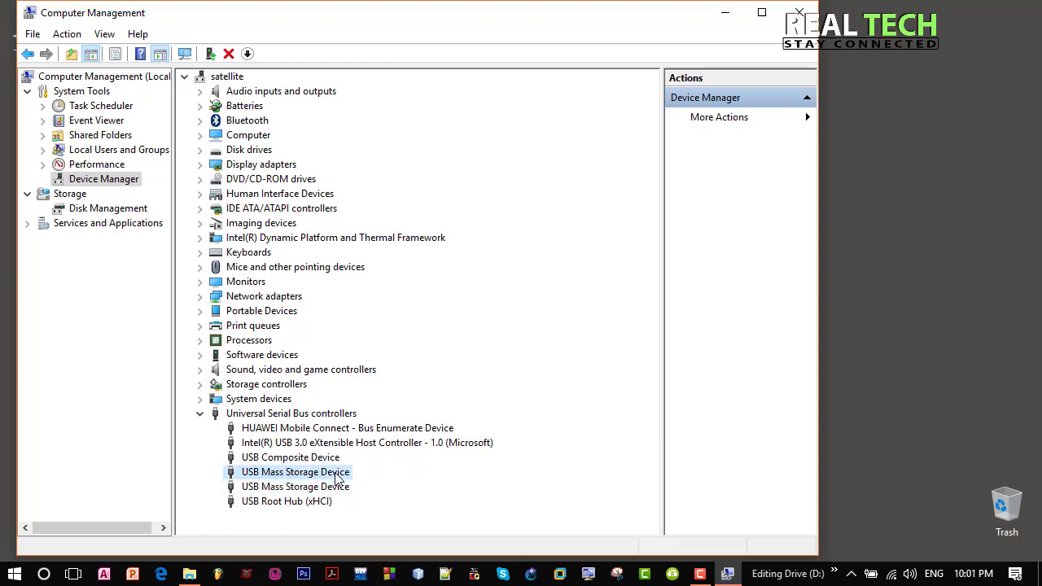
{"action": "left_click", "coordinate": [325, 490]}
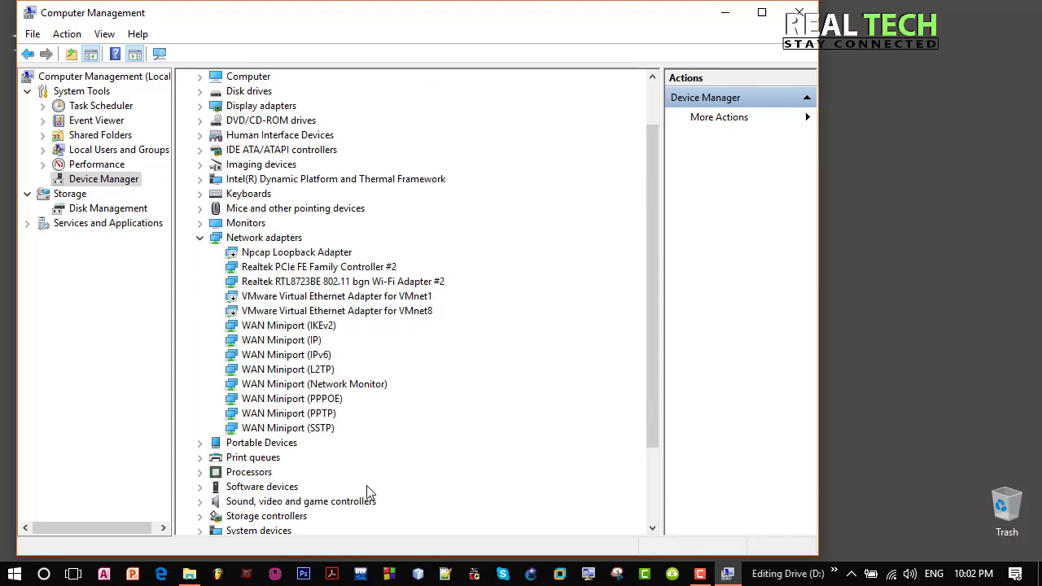
{"action": "scroll", "coordinate": [367, 492], "scroll_direction": "down", "scroll_amount": 3}
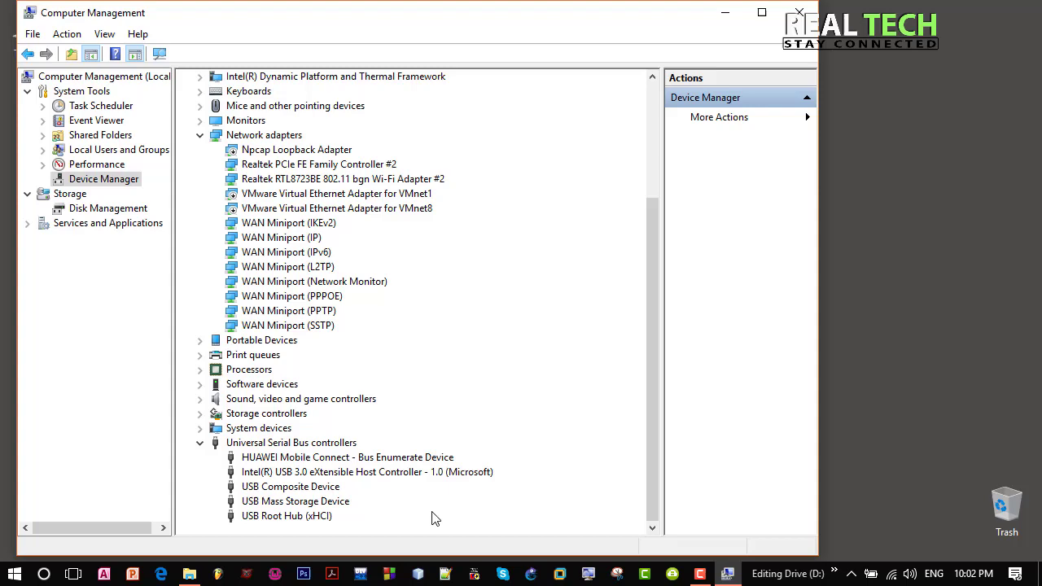
{"action": "left_click", "coordinate": [276, 486]}
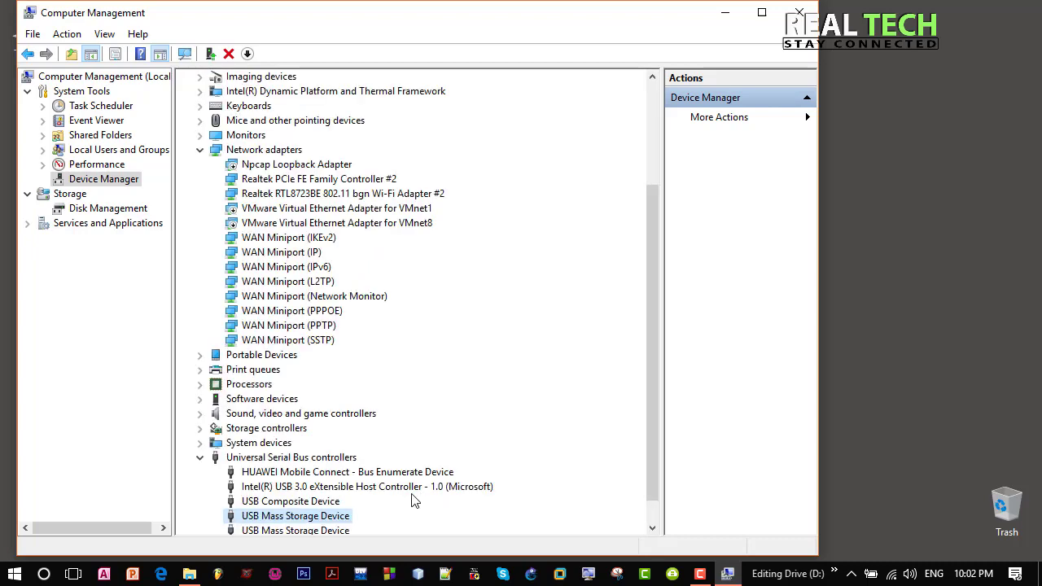
{"action": "scroll", "coordinate": [411, 501], "scroll_direction": "down", "scroll_amount": 1}
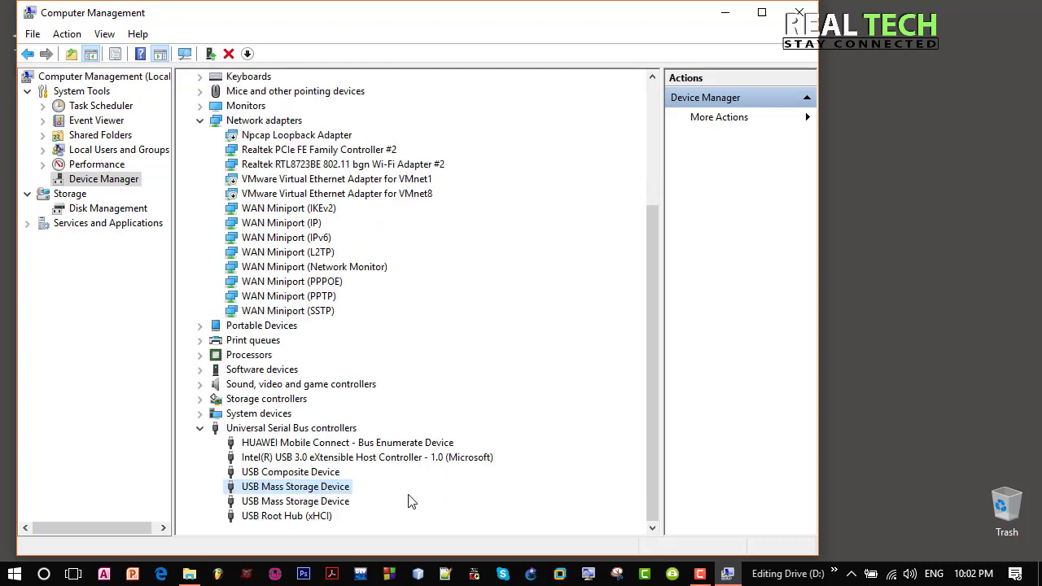
{"action": "left_click", "coordinate": [258, 503]}
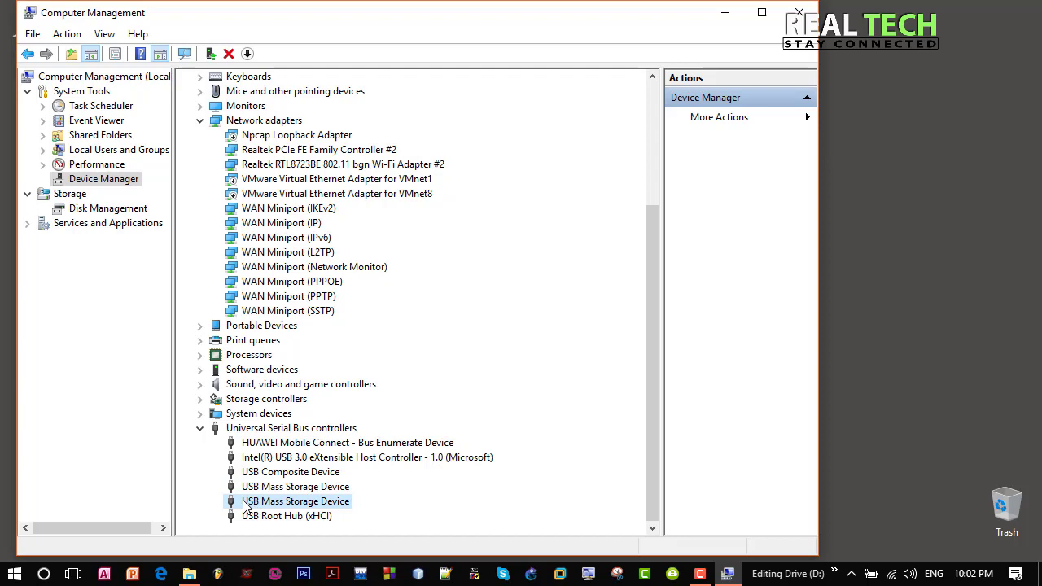
Disable the second USB Mass Storage Device, confirm the prompt, and minimize Computer Management.
{"action": "right_click", "coordinate": [326, 505]}
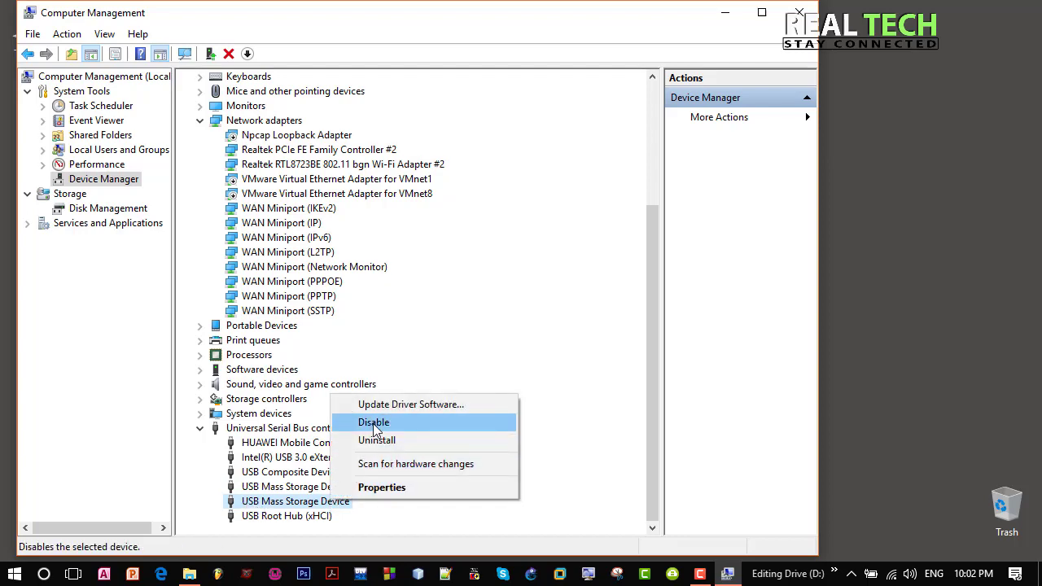
{"action": "left_click", "coordinate": [412, 424]}
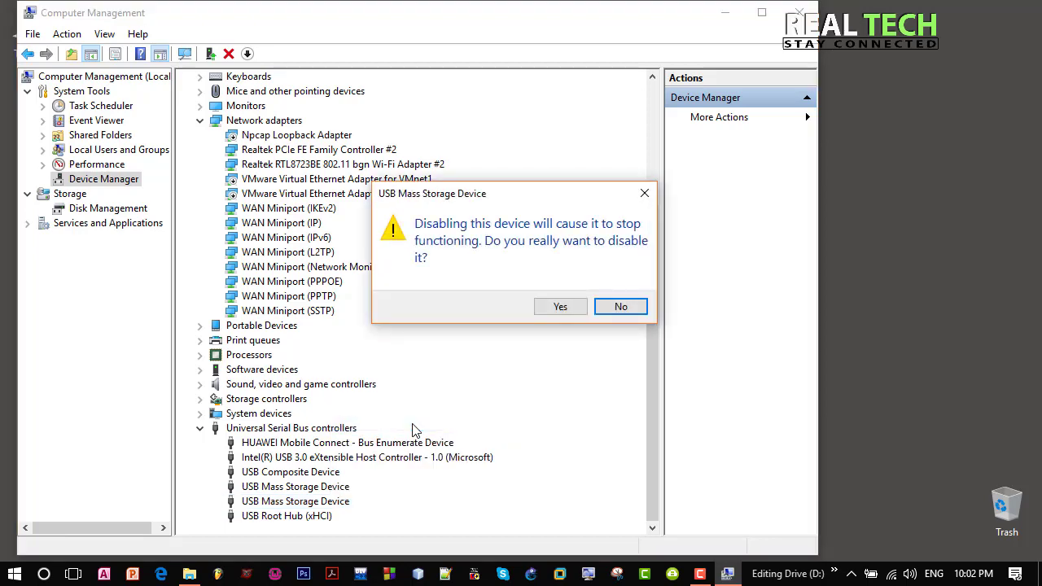
{"action": "left_click", "coordinate": [554, 309]}
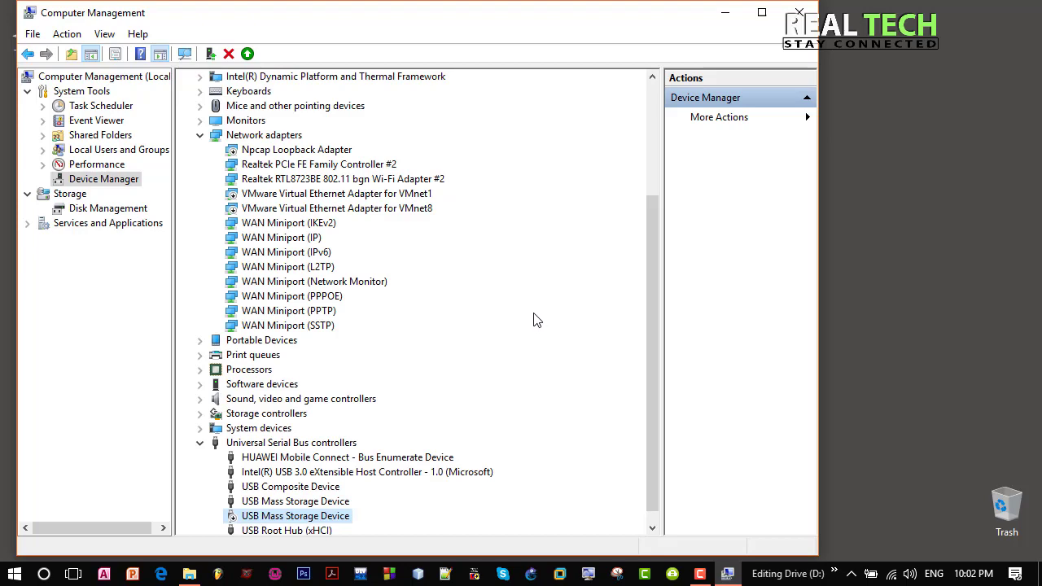
{"action": "scroll", "coordinate": [538, 324], "scroll_direction": "down", "scroll_amount": 1}
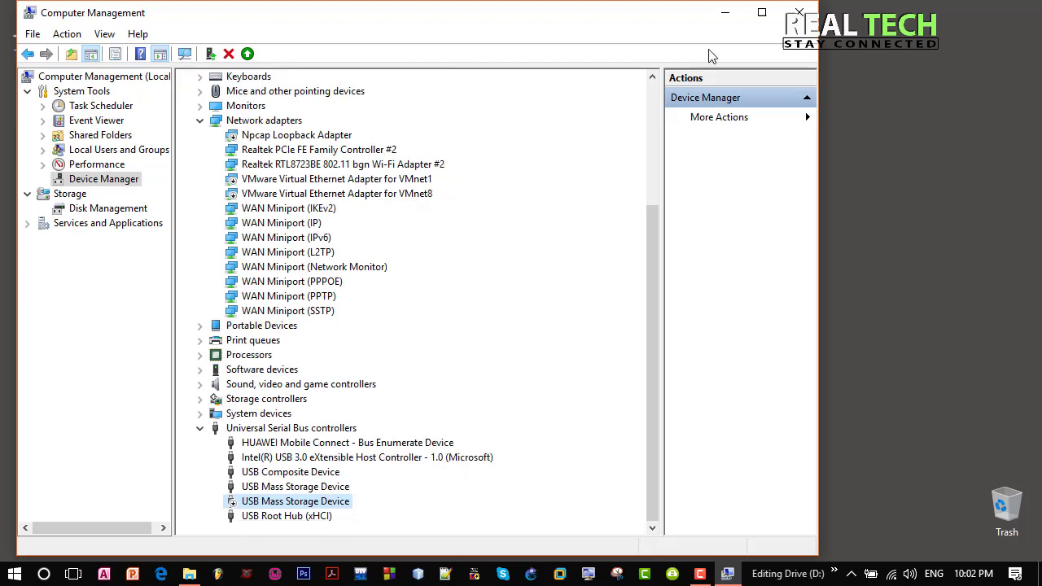
{"action": "left_click", "coordinate": [725, 13]}
Open This PC maximized and refresh it twice to confirm the H: drive is gone.
{"action": "double_click", "coordinate": [50, 31]}
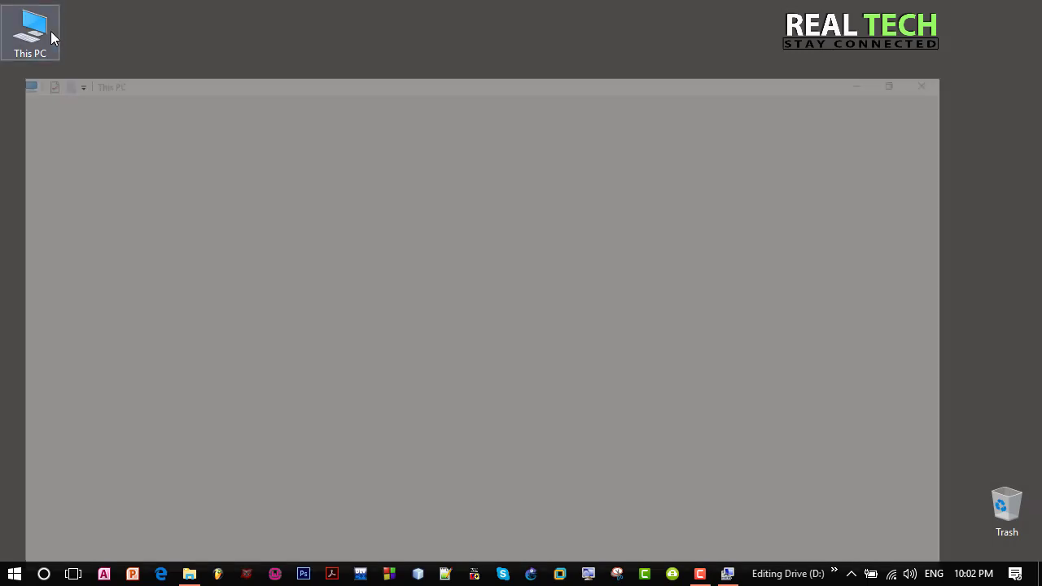
{"action": "double_click", "coordinate": [633, 71]}
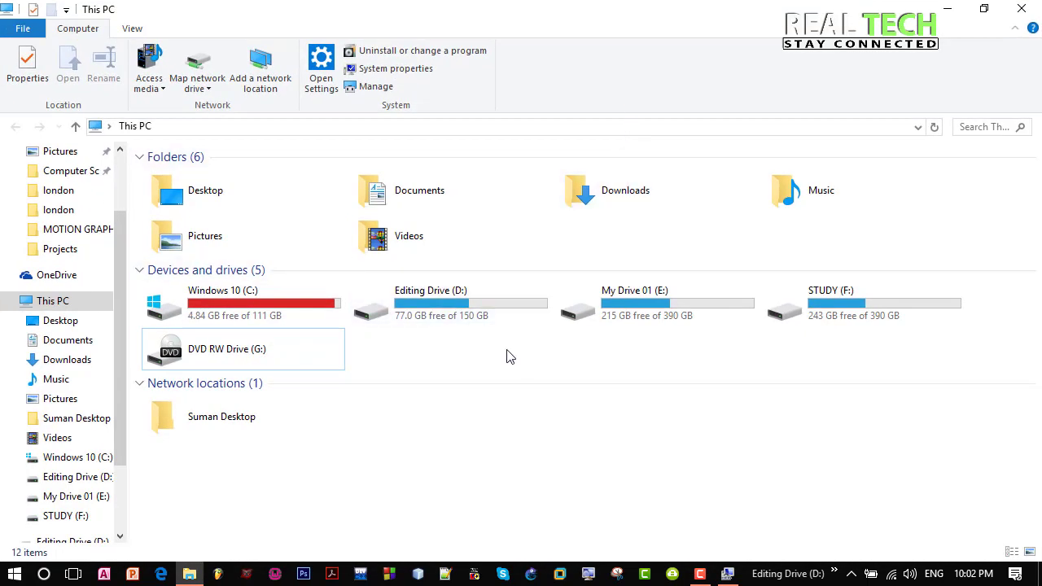
{"action": "right_click", "coordinate": [518, 356]}
{"action": "left_click", "coordinate": [553, 415]}
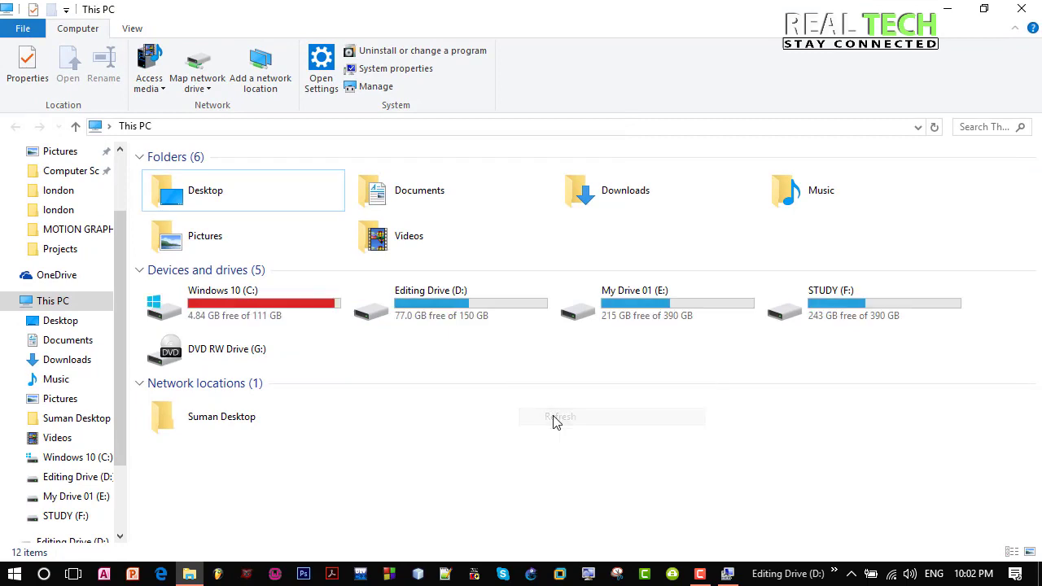
{"action": "left_click", "coordinate": [933, 126]}
Check Disk Management for a USB disk, finding none, then return to Device Manager.
{"action": "left_click", "coordinate": [947, 11]}
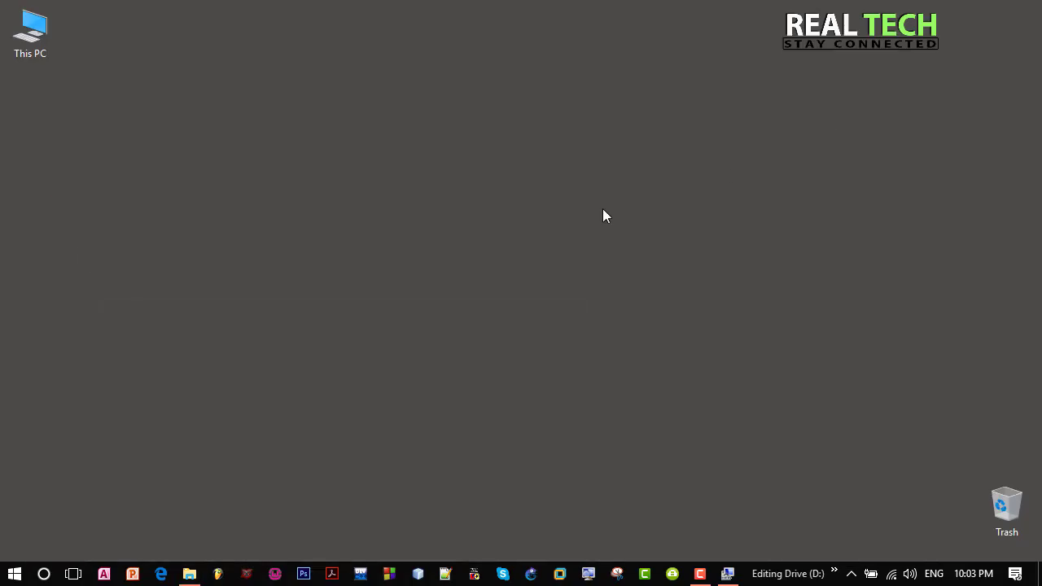
{"action": "left_click", "coordinate": [729, 571]}
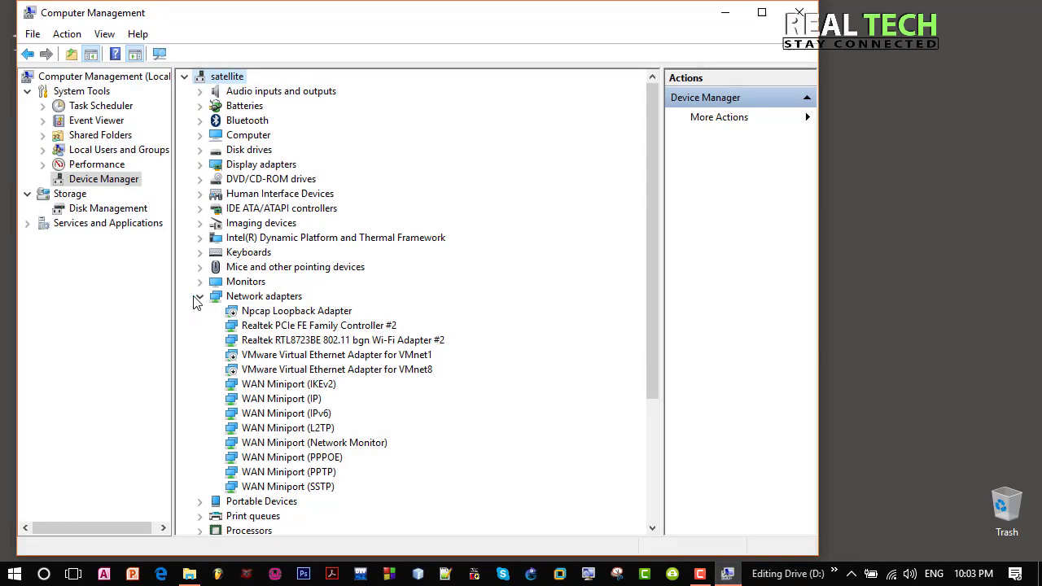
{"action": "left_click", "coordinate": [201, 298]}
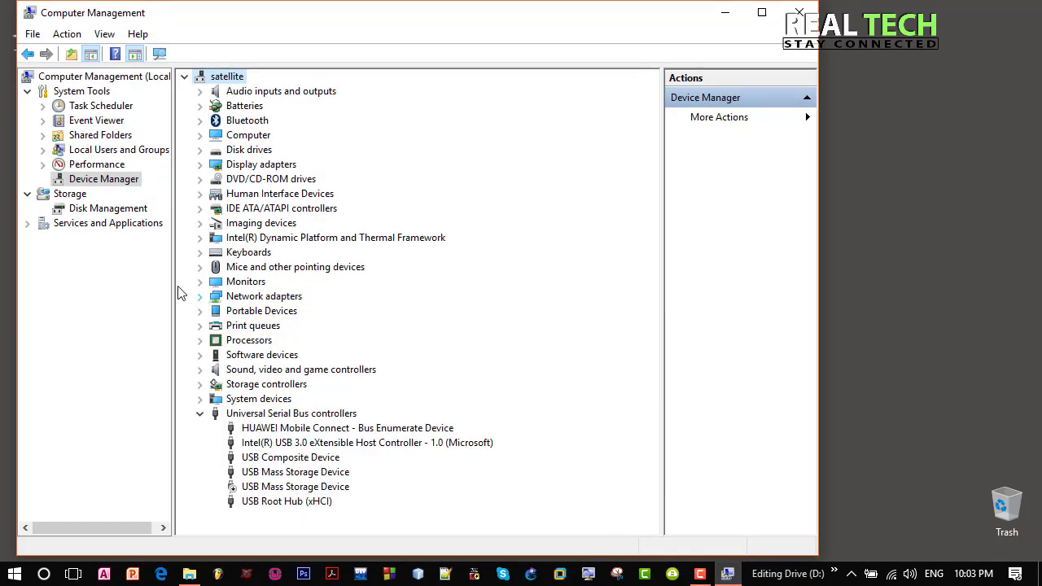
{"action": "left_click", "coordinate": [88, 210]}
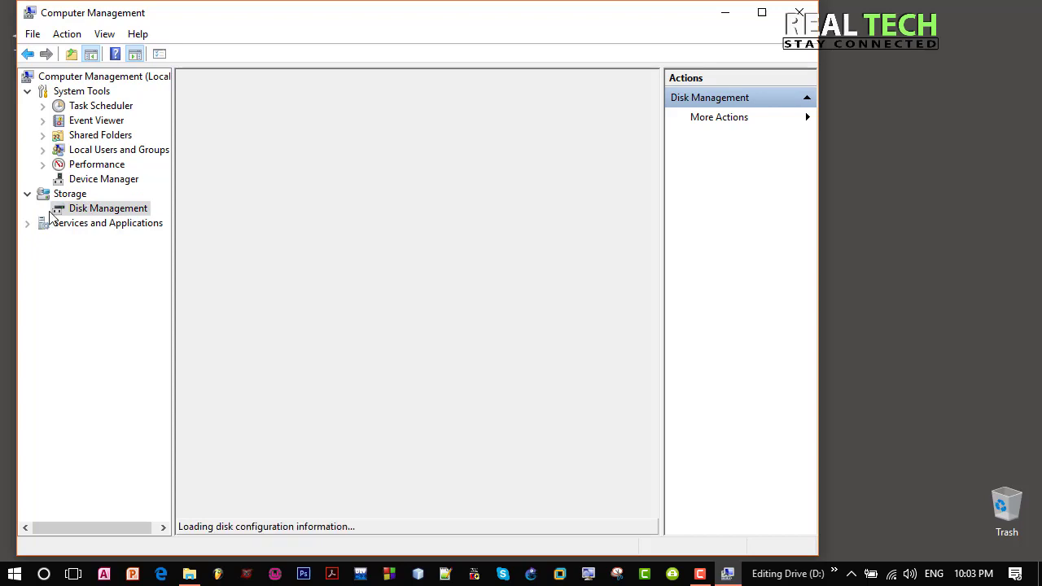
{"action": "scroll", "coordinate": [421, 245], "scroll_direction": "right", "scroll_amount": 1}
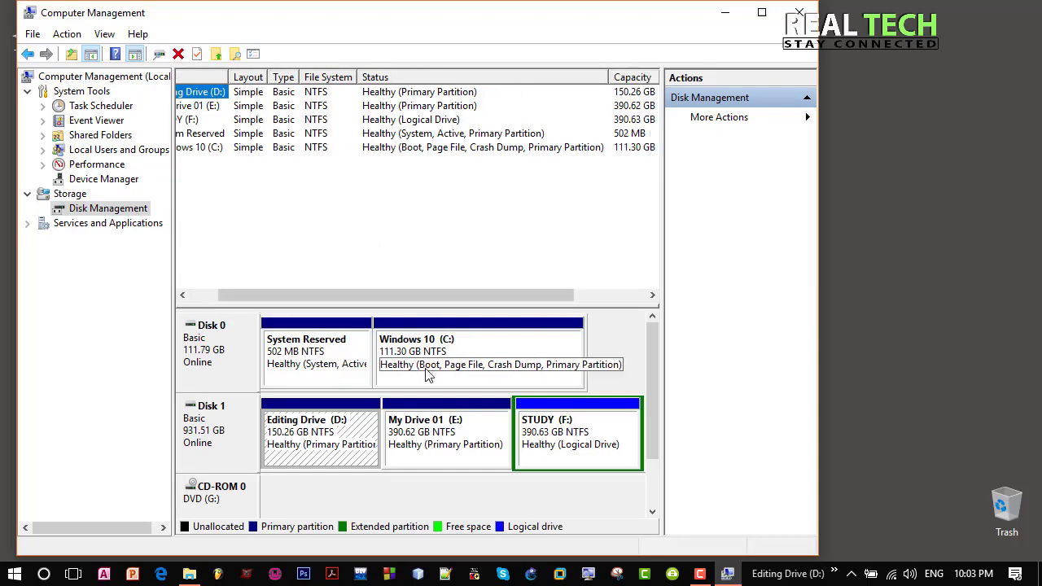
{"action": "left_click_drag", "start_coordinate": [658, 397], "coordinate": [652, 424]}
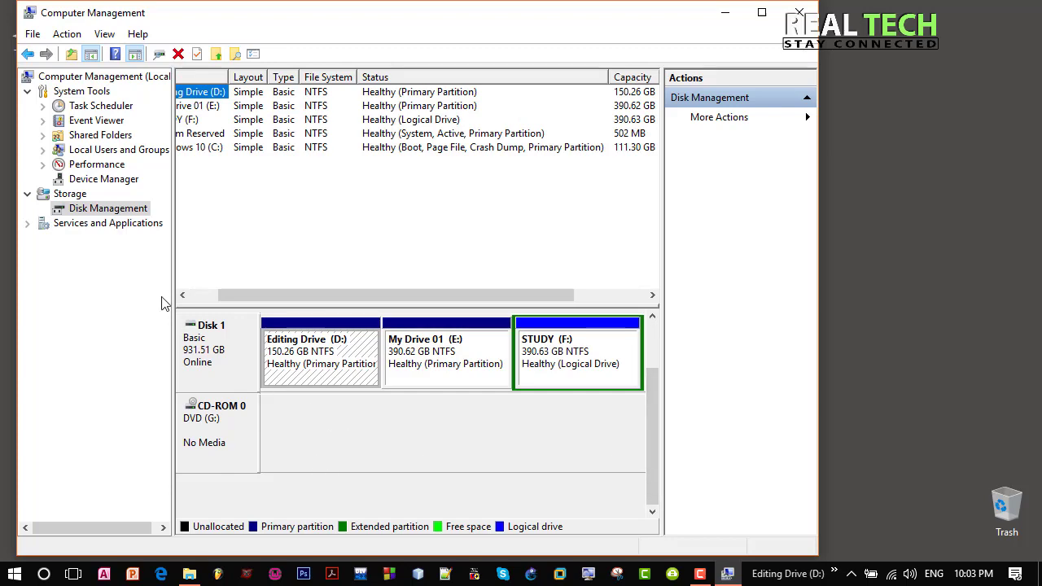
{"action": "left_click", "coordinate": [103, 179]}
Open This PC and snap Computer Management to the right half of the screen.
{"action": "left_click", "coordinate": [189, 573]}
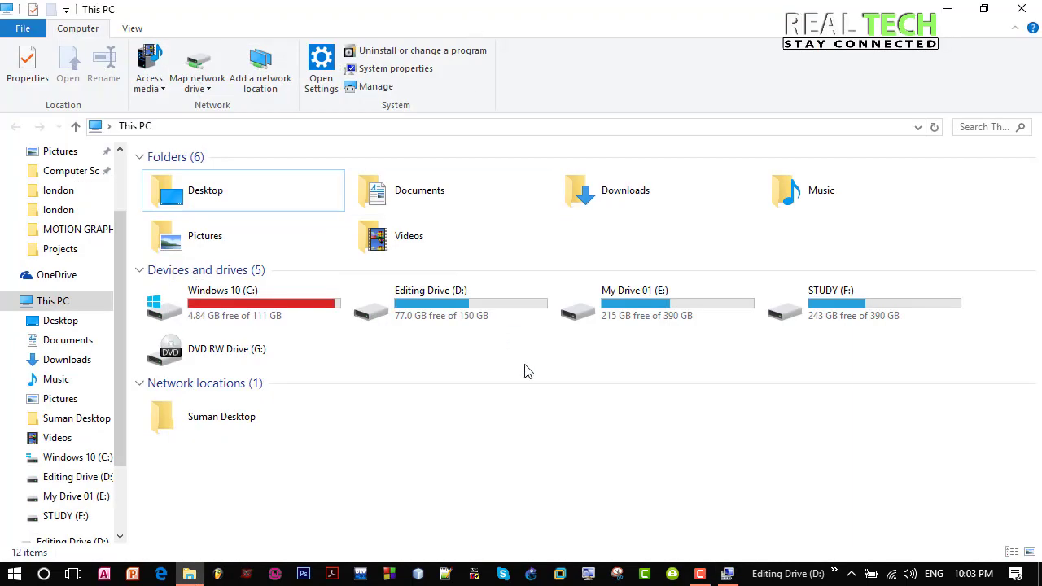
{"action": "left_click", "coordinate": [728, 574]}
{"action": "left_click_drag", "start_coordinate": [541, 23], "coordinate": [639, 35]}
{"action": "left_click_drag", "start_coordinate": [915, 245], "coordinate": [678, 244]}
{"action": "key", "text": "super+Right"}
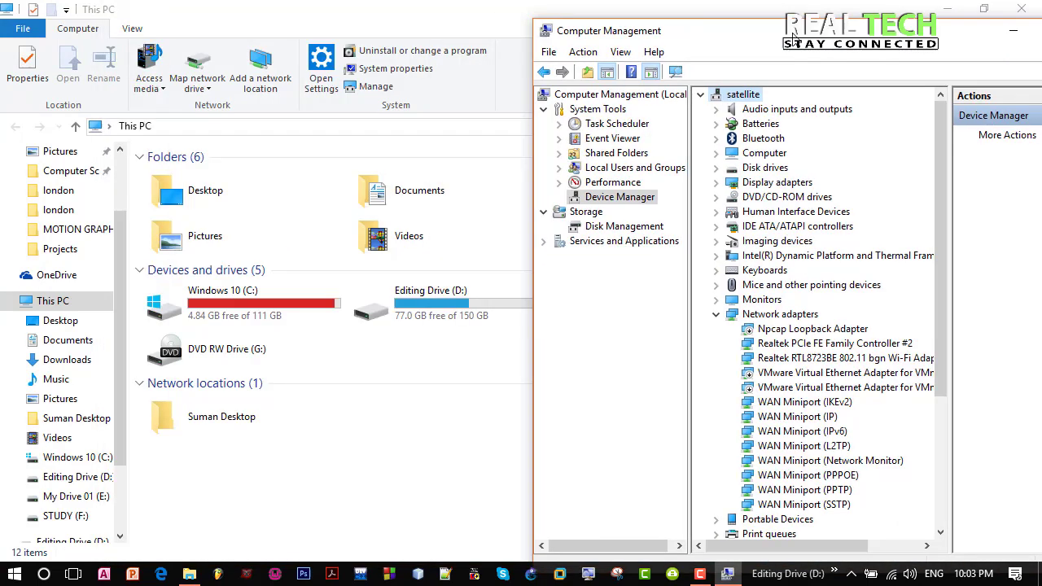
Re-enable the disabled USB Mass Storage Device under Universal Serial Bus controllers.
{"action": "scroll", "coordinate": [744, 406], "scroll_direction": "down", "scroll_amount": 5}
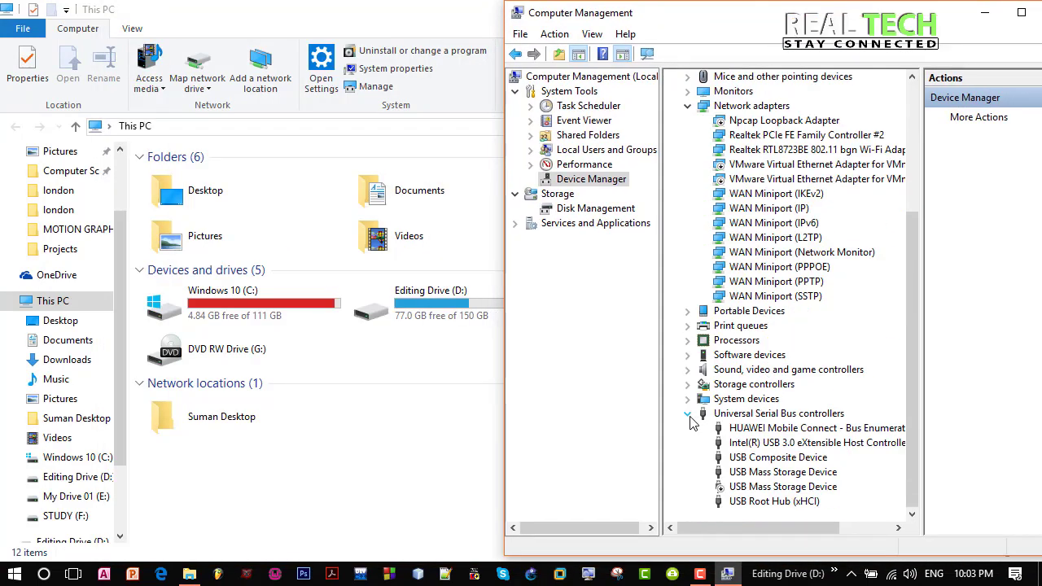
{"action": "left_click", "coordinate": [808, 415]}
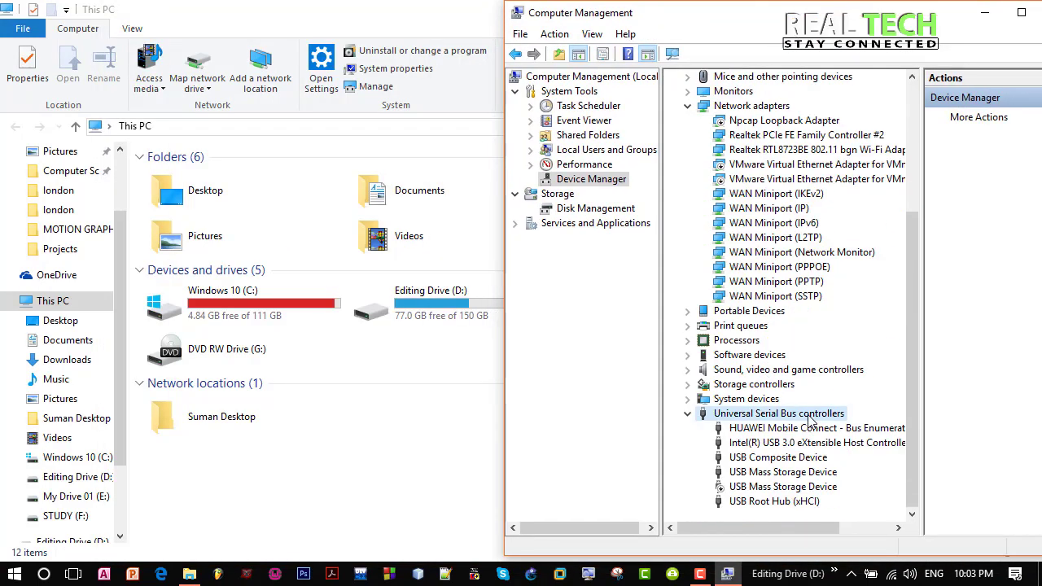
{"action": "left_click", "coordinate": [779, 488]}
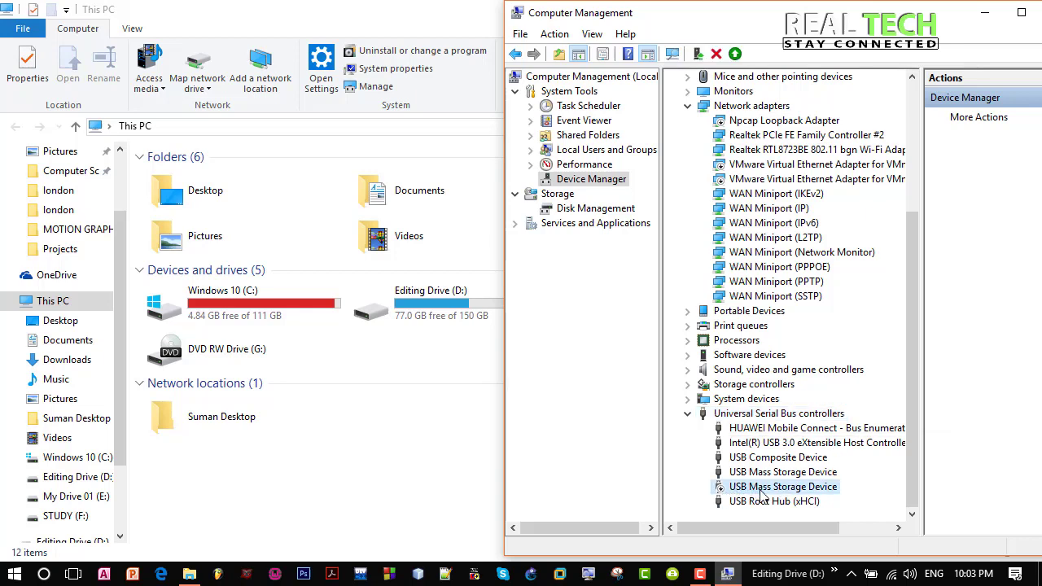
{"action": "right_click", "coordinate": [759, 491]}
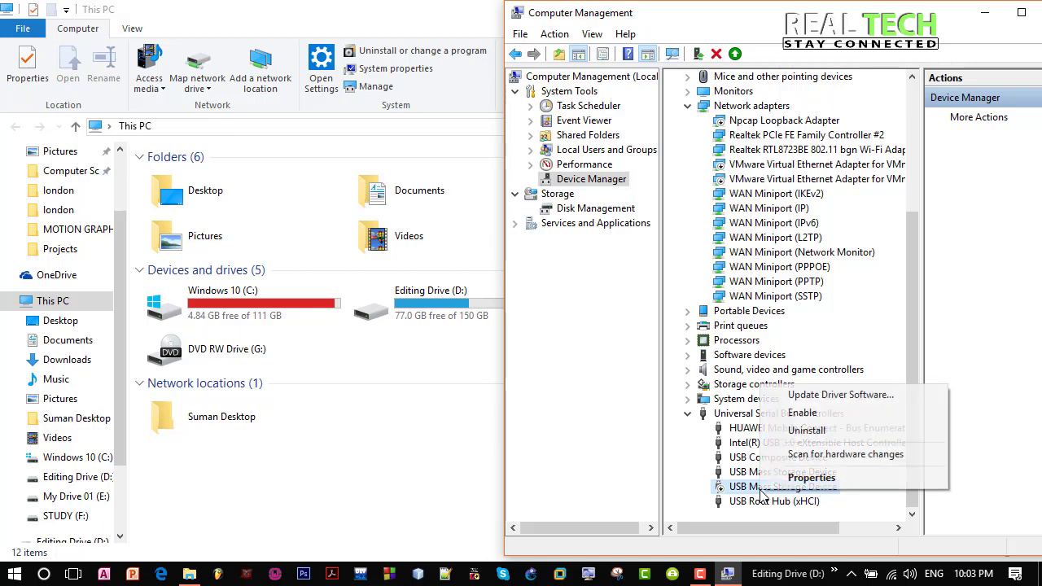
{"action": "left_click", "coordinate": [852, 421]}
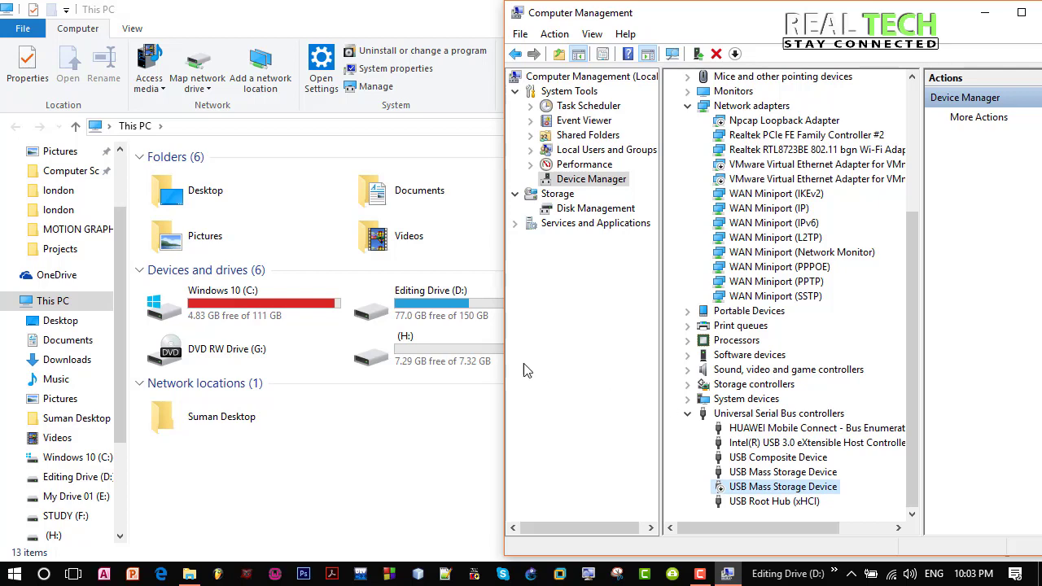
View the dip folder on the restored (H:) drive, close Explorer, and recentre Computer Management.
{"action": "left_click", "coordinate": [418, 342]}
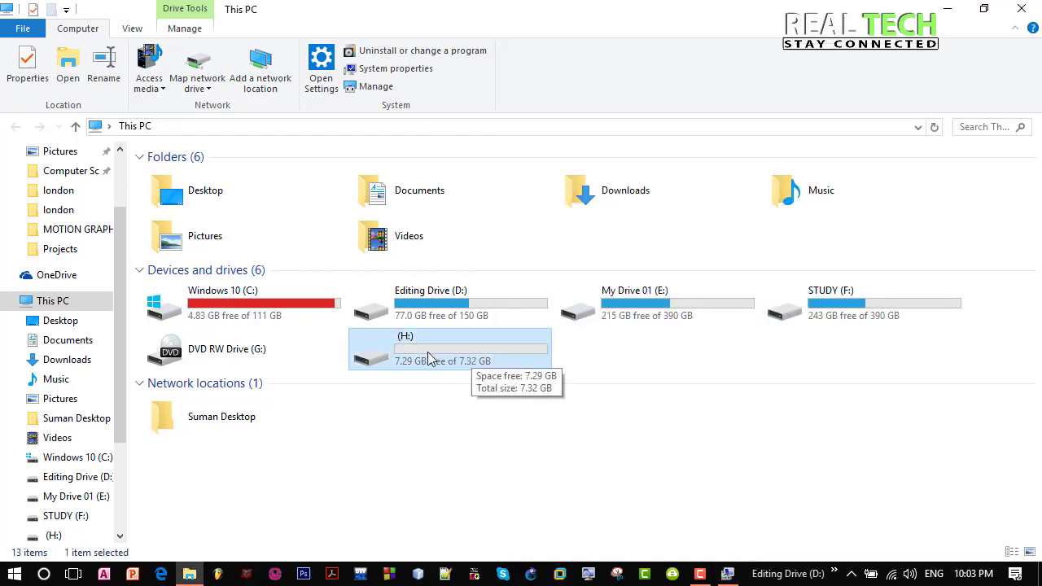
{"action": "double_click", "coordinate": [428, 351]}
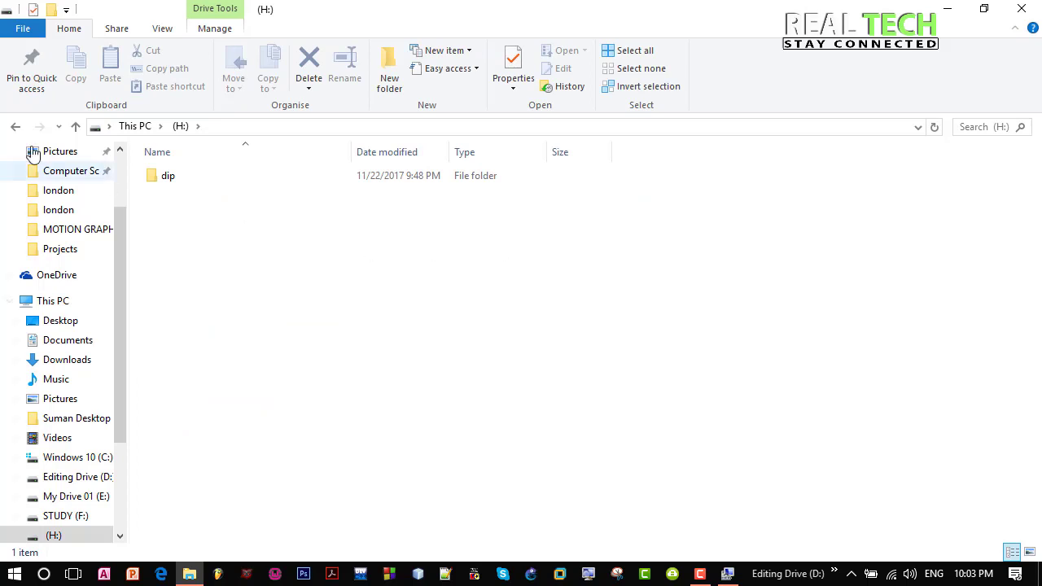
{"action": "left_click", "coordinate": [15, 126]}
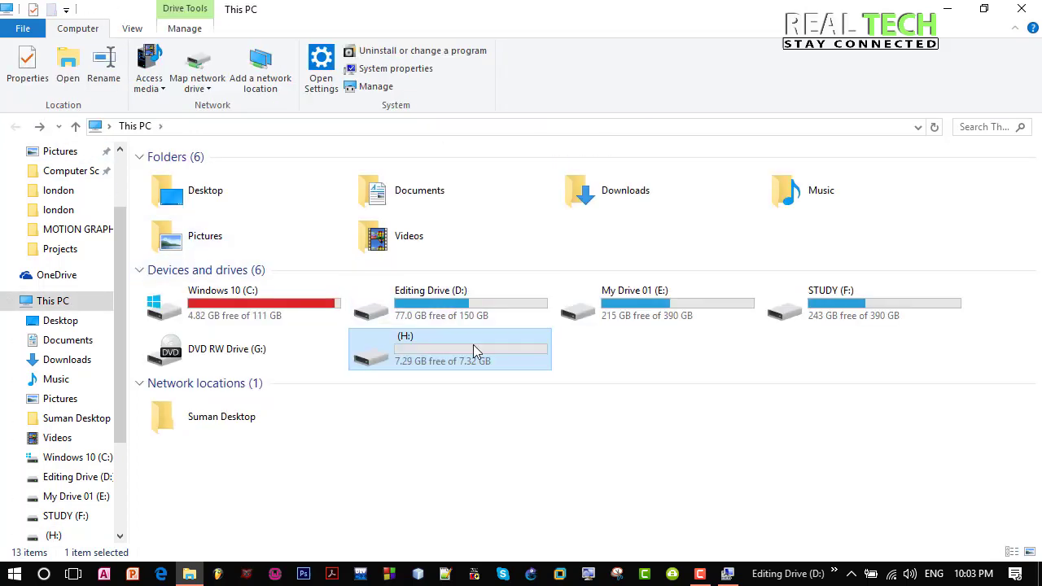
{"action": "left_click", "coordinate": [1021, 8]}
{"action": "left_click_drag", "start_coordinate": [910, 22], "coordinate": [675, 24]}
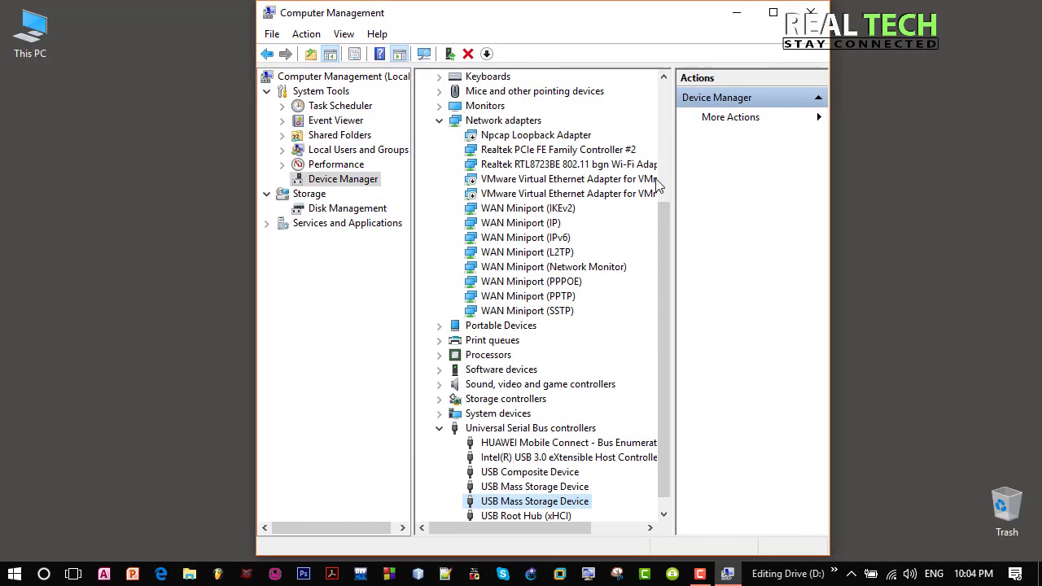